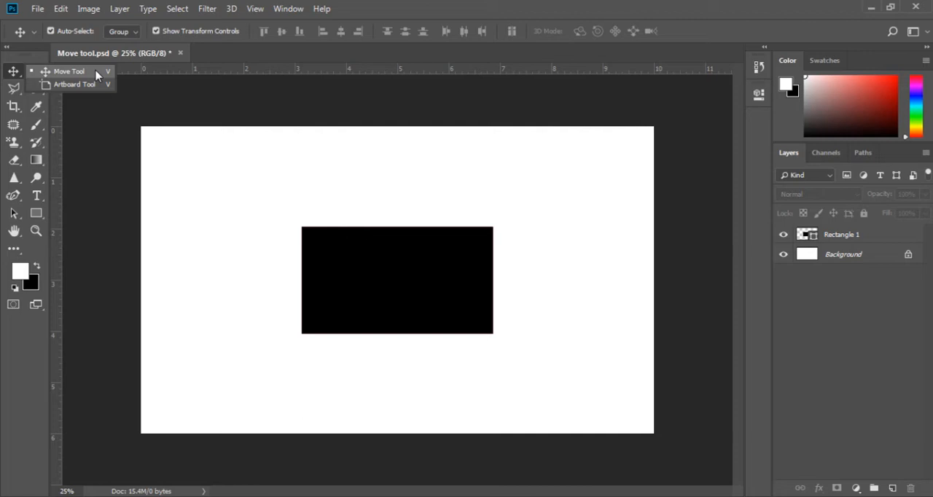
Step: Select the black rectangle on the canvas with the Move tool
left_click(97, 75)
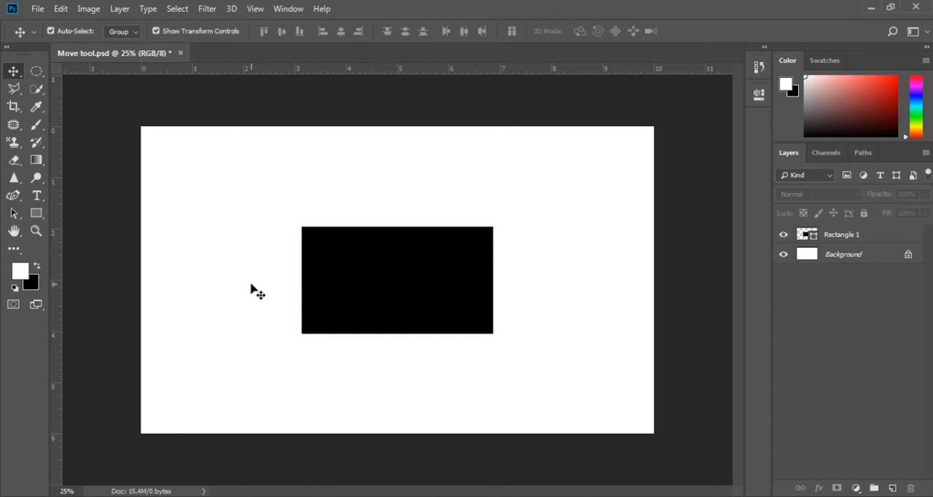
left_click(371, 286)
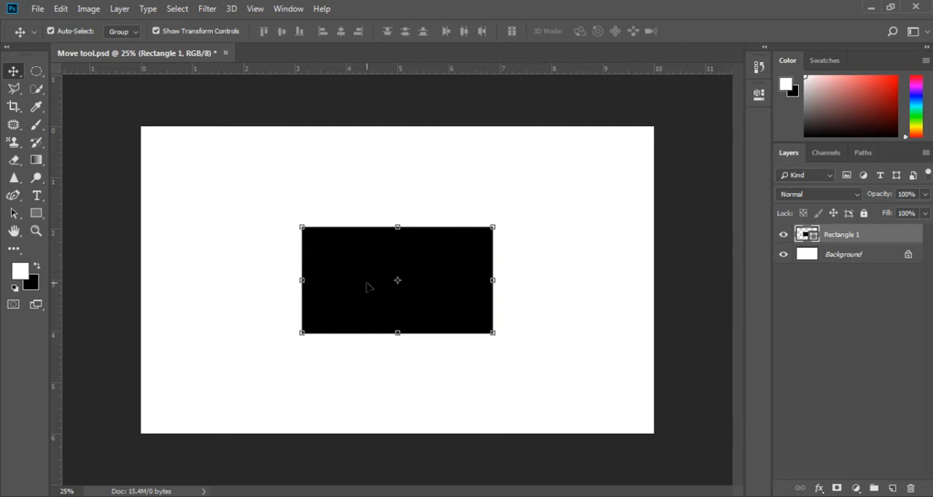
mouse_move(368, 287)
left_mouse_down()
mouse_move(273, 290)
mouse_move(333, 336)
mouse_move(447, 264)
mouse_move(353, 294)
mouse_move(416, 364)
mouse_move(479, 257)
mouse_move(340, 282)
mouse_move(368, 283)
left_mouse_up()
Step: Compare the option settings of the marquee, lasso, crop, patch, eyedropper and brush tools with those of the Move tool
left_click(37, 72)
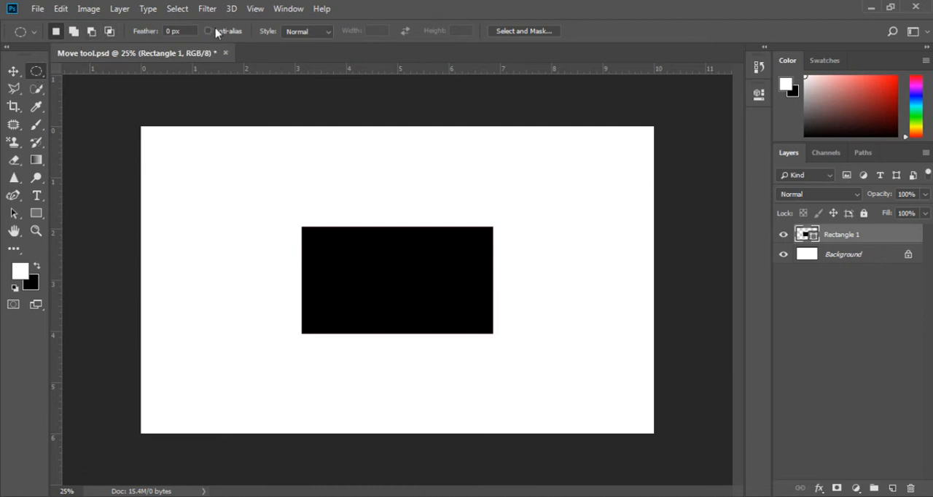
left_click(14, 90)
left_click(13, 107)
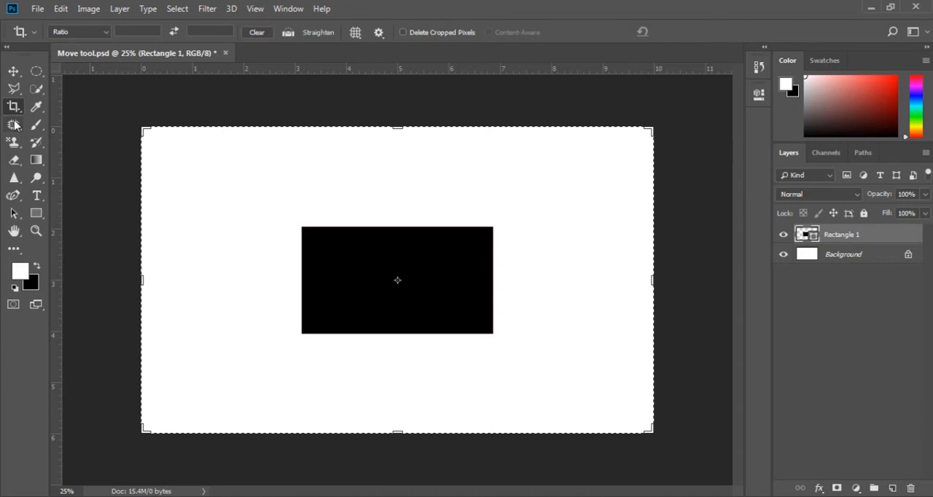
left_click(13, 125)
left_click(36, 107)
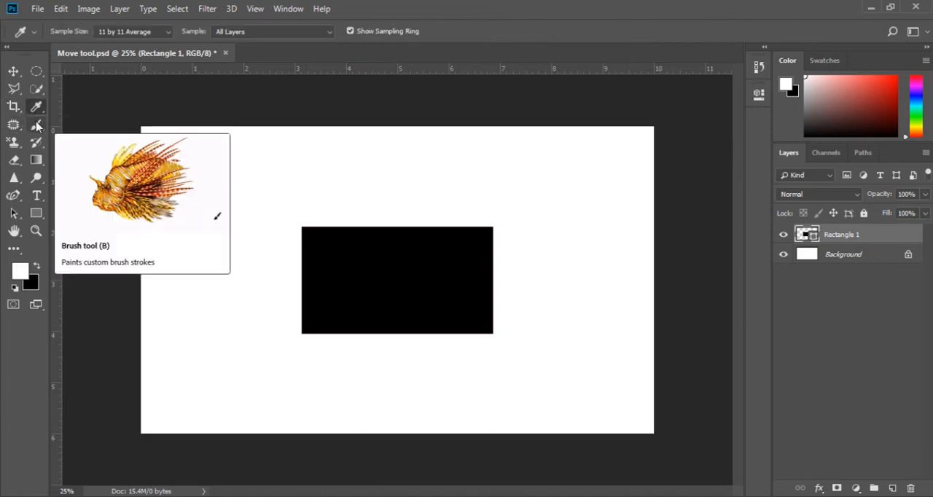
left_click(36, 125)
left_click(13, 70)
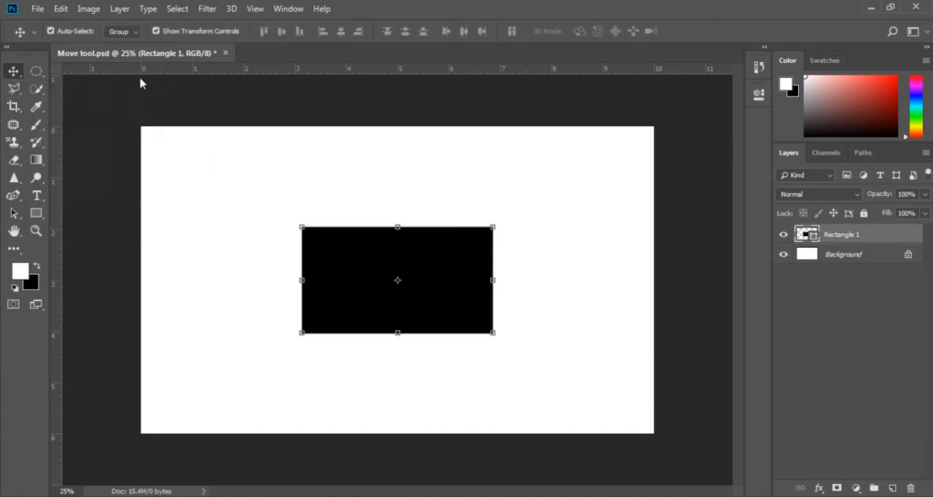
Step: Deselect the rectangle and draw a second, upright black rectangle about 516 by 1092 px beside it
left_click(202, 196)
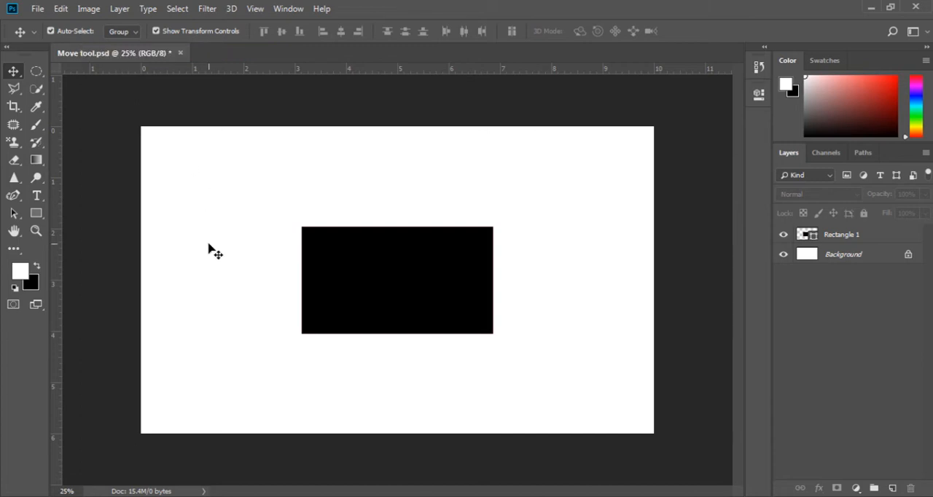
left_click(36, 213)
left_click_drag(178, 182, 267, 368)
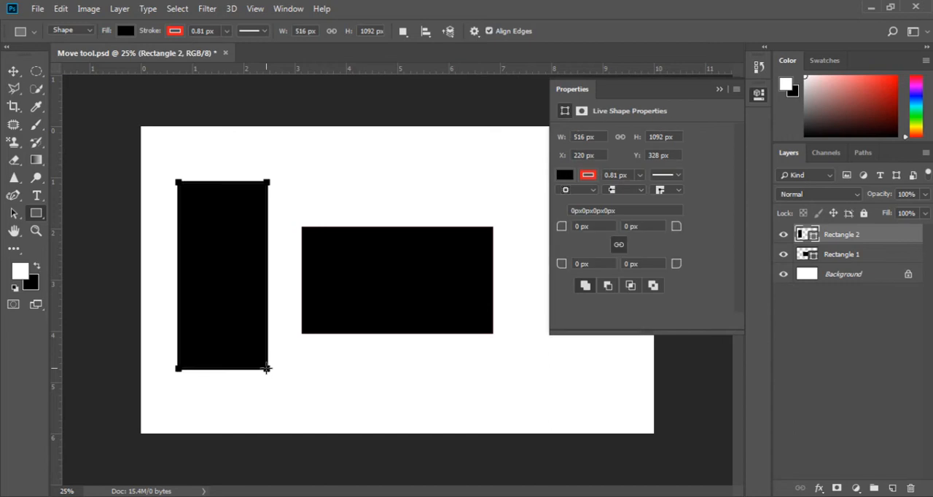
left_click(719, 90)
Step: Move the wide rectangle and the upright rectangle slightly apart using the Move tool with Auto-Select on
left_click(14, 72)
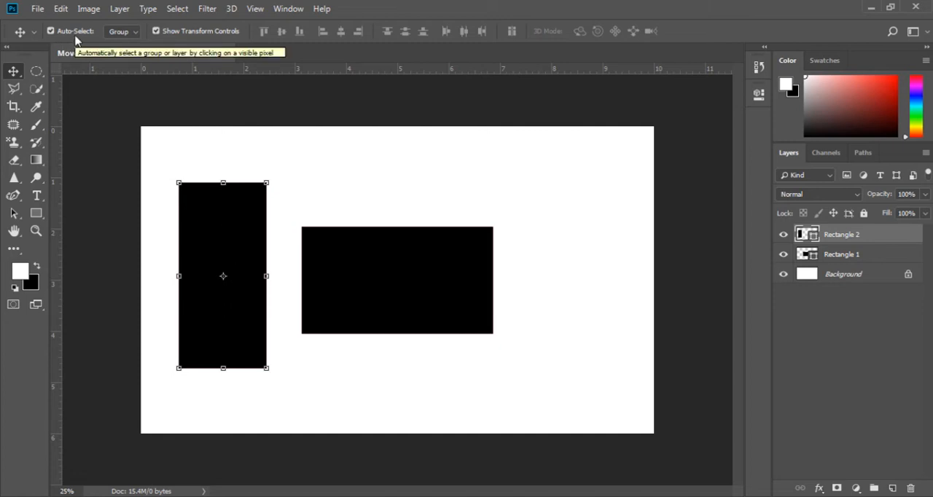
left_click(315, 252)
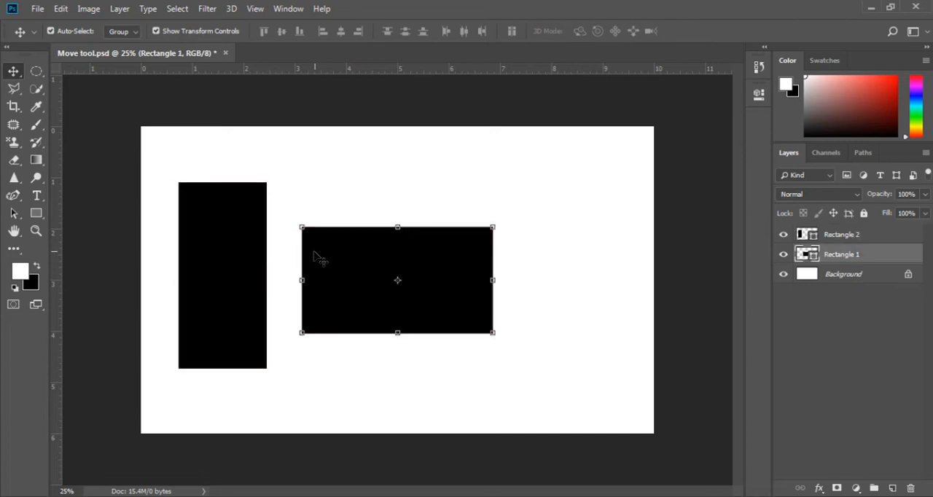
left_click(242, 247)
left_click_drag(332, 274, 364, 268)
mouse_move(248, 262)
left_mouse_down()
mouse_move(285, 241)
mouse_move(242, 270)
left_mouse_up()
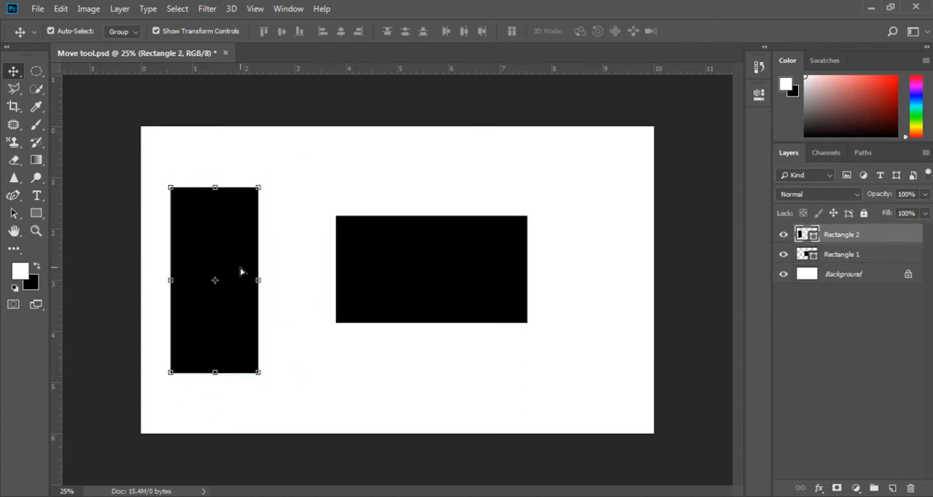
Step: Turn off Auto-Select and reposition both rectangles by picking each one with temporary auto-selection
left_click(80, 32)
key("ctrl")
key("ctrl")
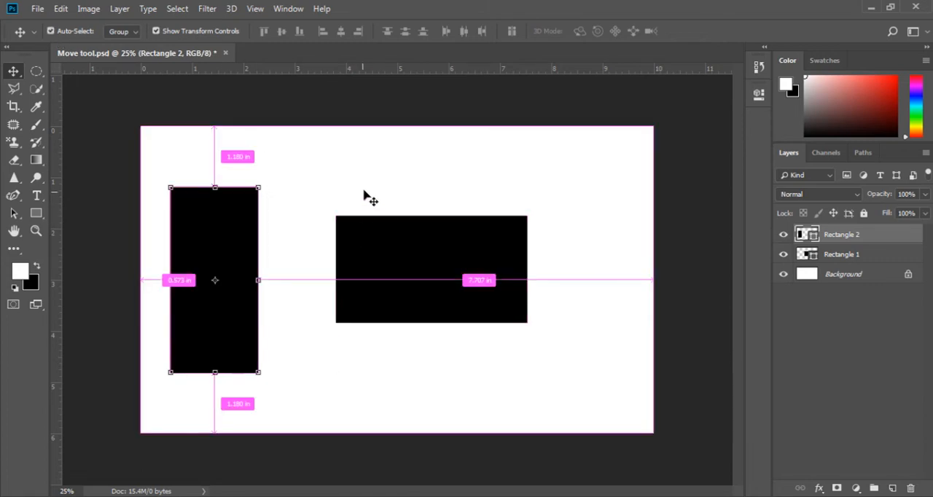
left_click_drag(418, 243, 408, 268)
left_click_drag(243, 274, 265, 272)
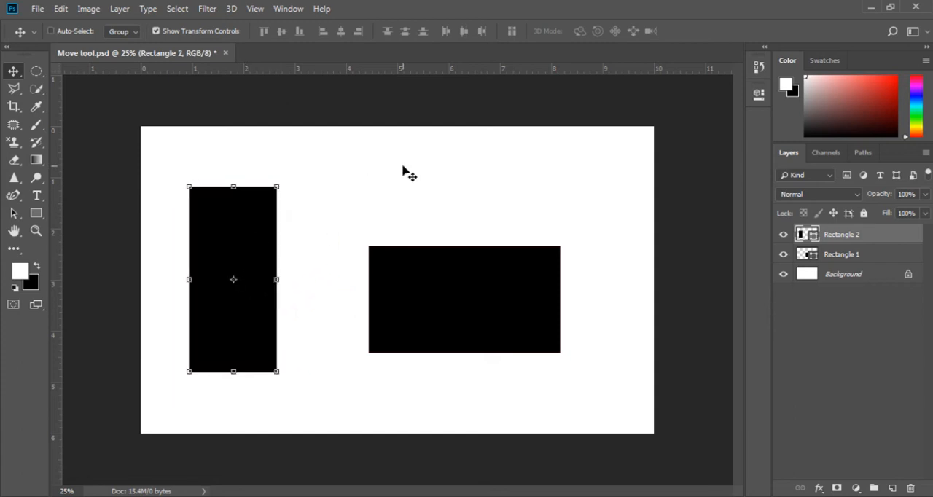
Step: Turn Auto-Select back on for the Move tool, keeping Group as its target
left_click(76, 32)
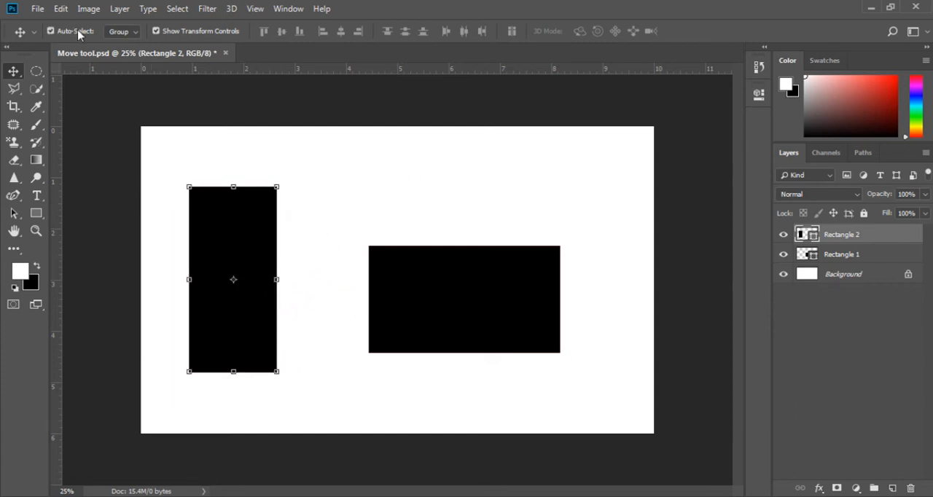
left_click(132, 32)
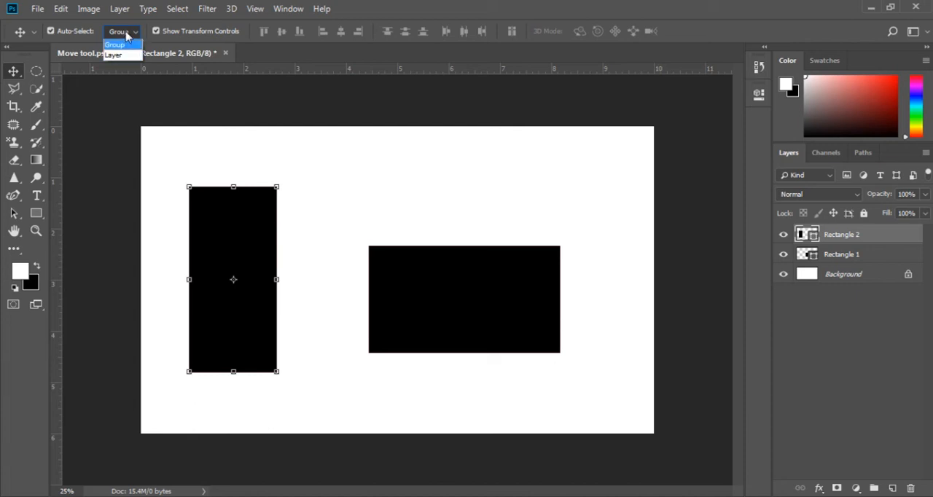
left_click(128, 35)
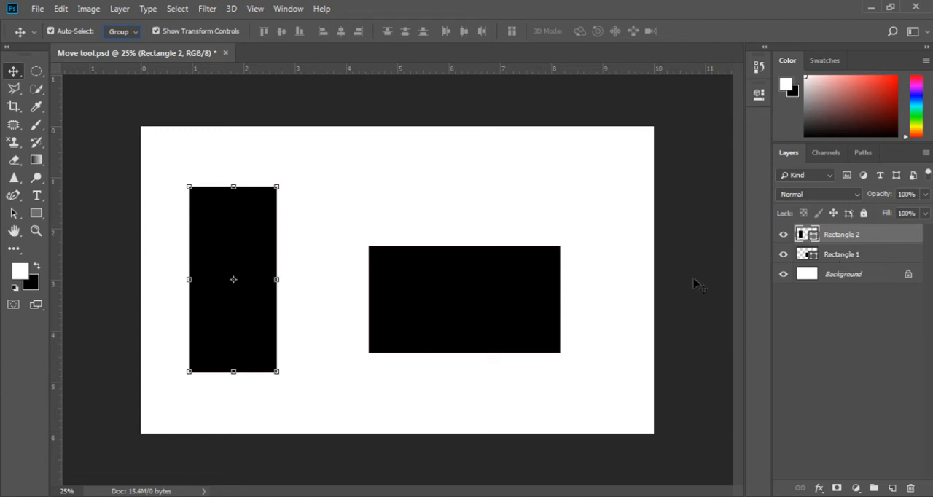
Step: Group the Rectangle 1 and Rectangle 2 layers, and expand the group to select Rectangle 2 inside it
left_click(884, 259, "ctrl")
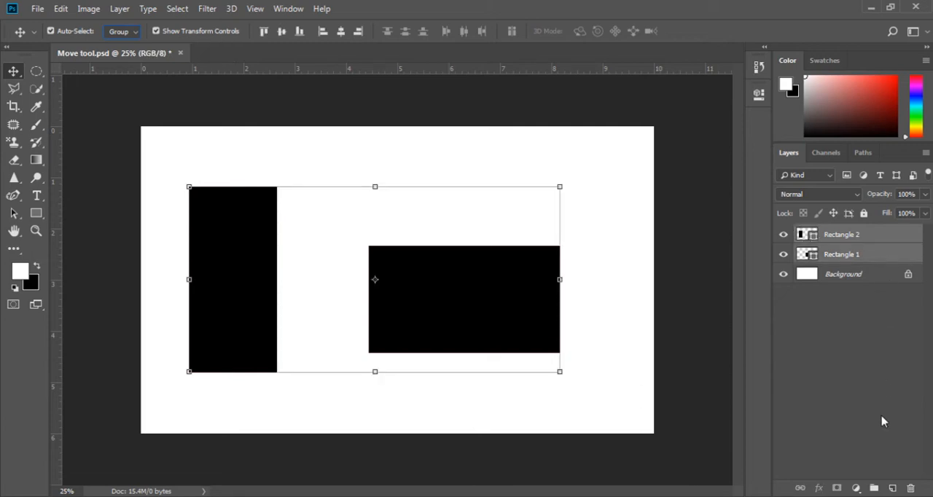
left_click(875, 488)
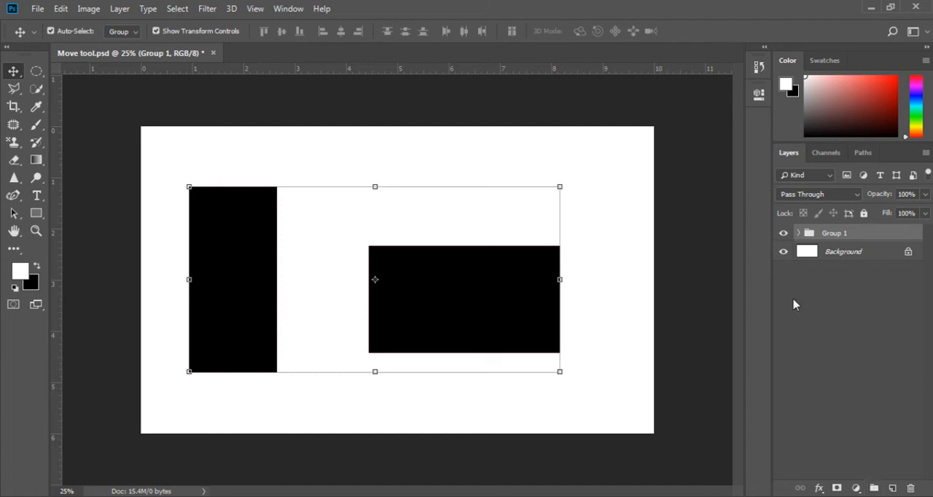
left_click(798, 233)
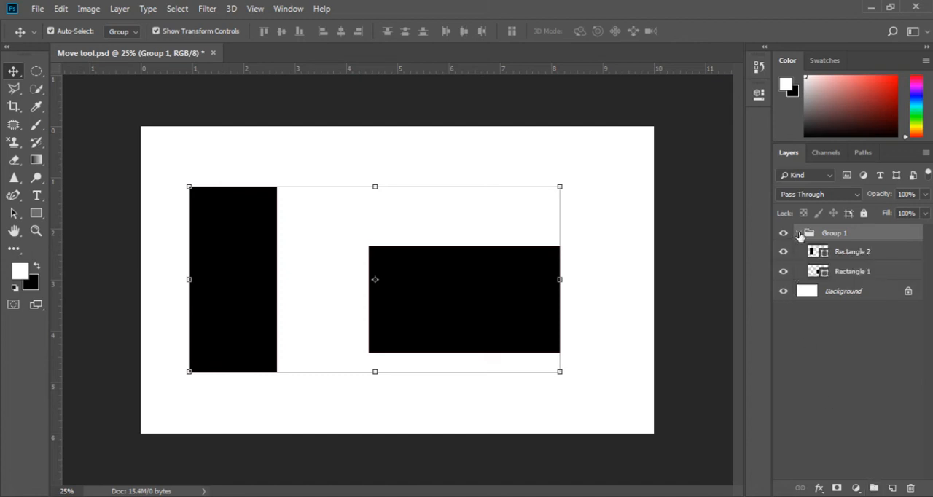
left_click(847, 253)
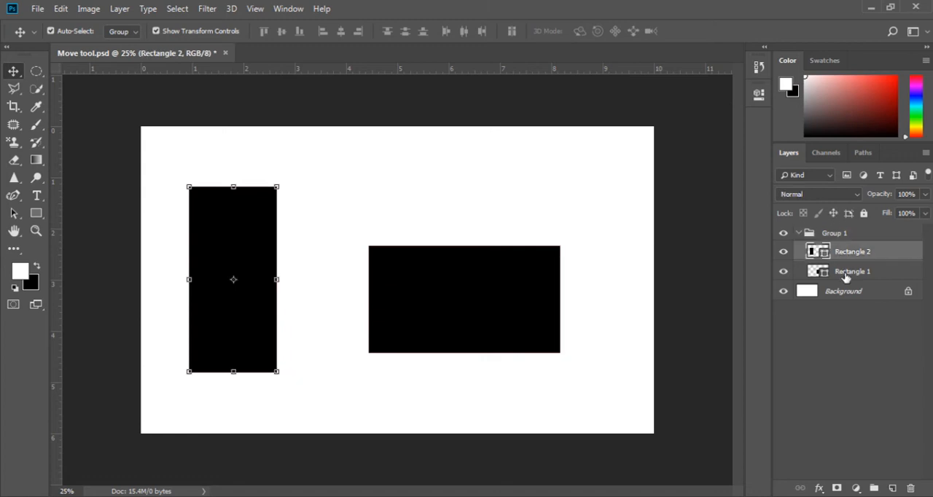
left_click(846, 275)
left_click(812, 253)
Step: Set the Auto-Select target to Layer and move each grouped rectangle independently
left_click(125, 31)
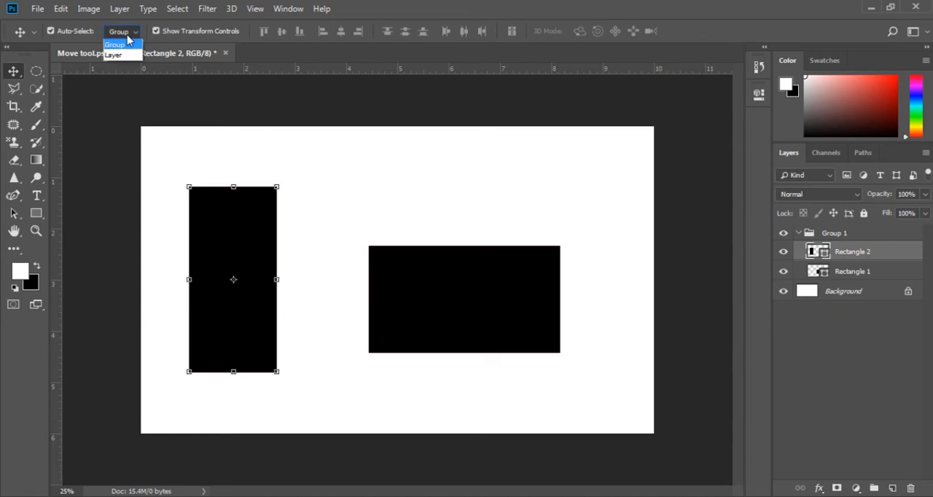
left_click(126, 56)
left_click(423, 304)
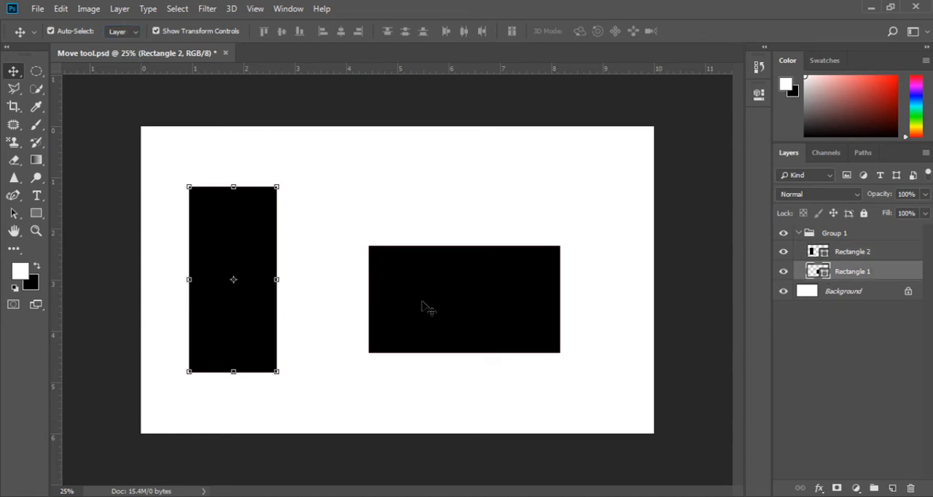
left_click_drag(422, 302, 423, 270)
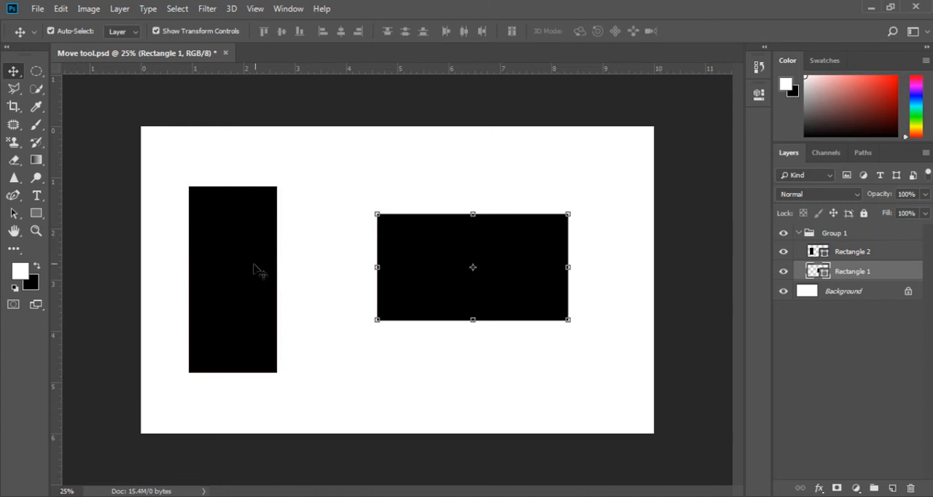
left_click_drag(256, 270, 246, 291)
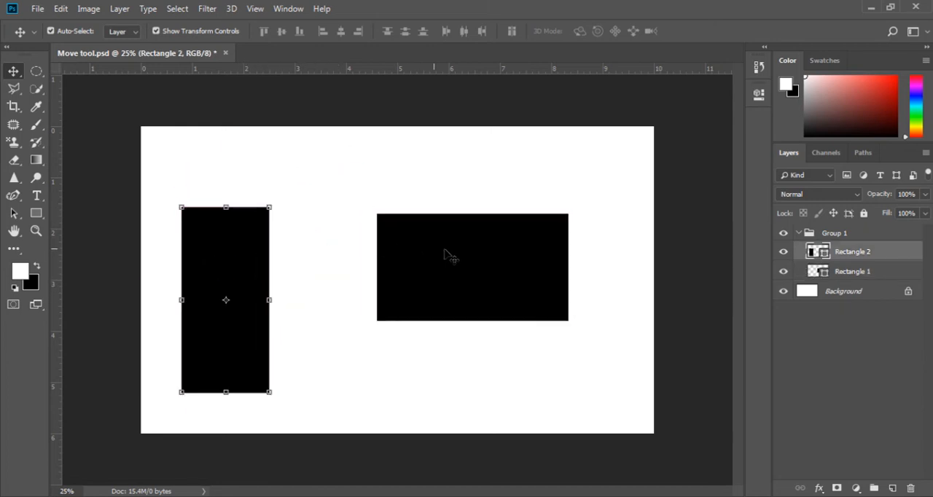
left_click_drag(445, 256, 443, 281)
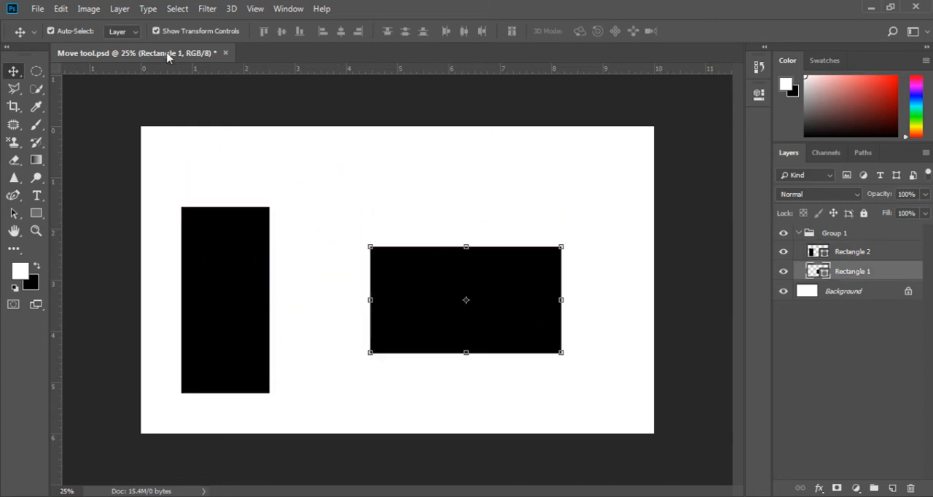
Step: Set the Auto-Select target to Group and move both rectangles together as one group
left_click(122, 34)
left_click(120, 49)
left_click_drag(229, 285, 234, 317)
left_click_drag(267, 217, 254, 261)
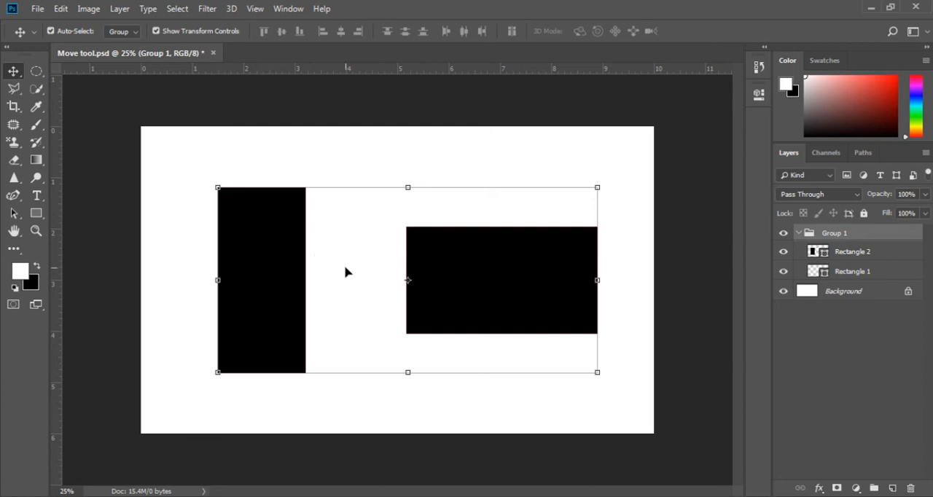
Step: Deselect and reselect the group, and toggle Show Transform Controls off and on
left_click(325, 164)
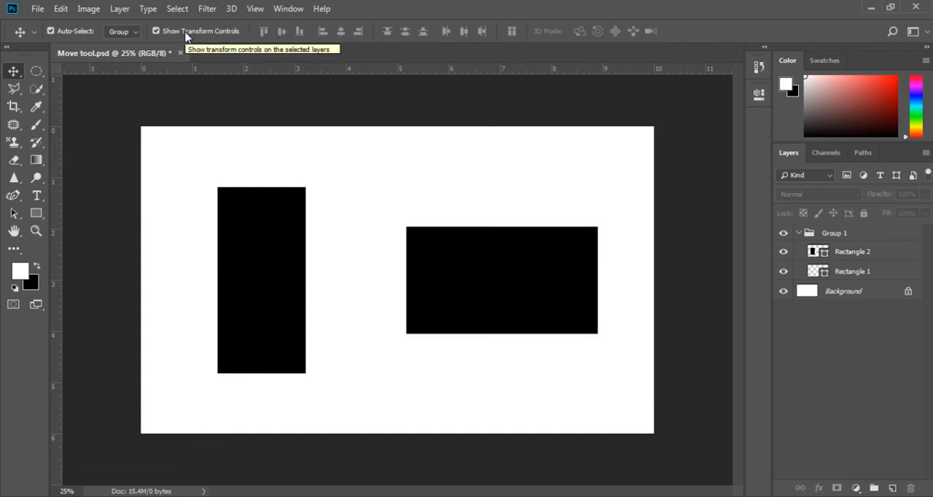
left_click(244, 232)
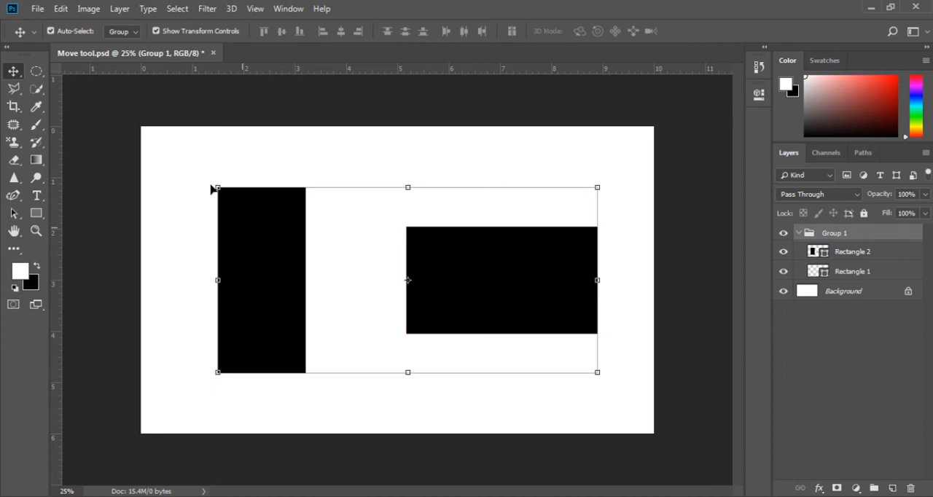
left_click(158, 31)
left_click(157, 32)
left_click(157, 31)
left_click(157, 32)
Step: Stretch the group upward to a height of 107.33% and apply the transformation
mouse_move(407, 187)
left_mouse_down()
mouse_move(406, 235)
mouse_move(405, 173)
left_mouse_up()
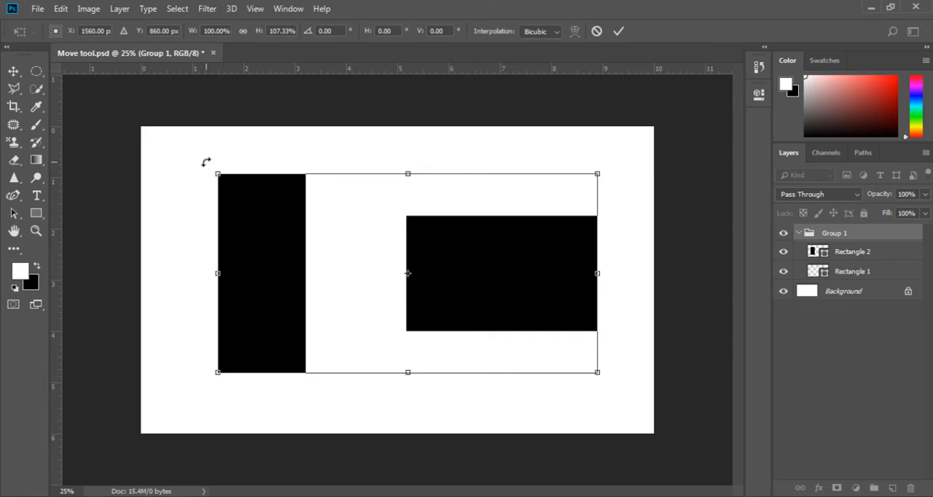
mouse_move(204, 160)
left_mouse_down()
mouse_move(193, 237)
mouse_move(216, 175)
mouse_move(252, 146)
mouse_move(205, 210)
mouse_move(223, 265)
mouse_move(211, 267)
mouse_move(204, 158)
left_mouse_up()
key("Return")
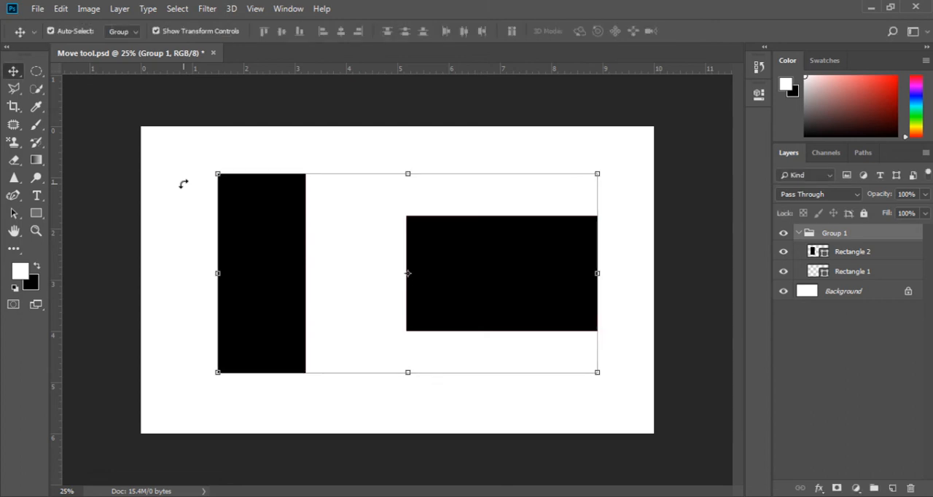
Step: Try Free Transform on the group with Show Transform Controls switched off, and switch the option back on
left_click(155, 30)
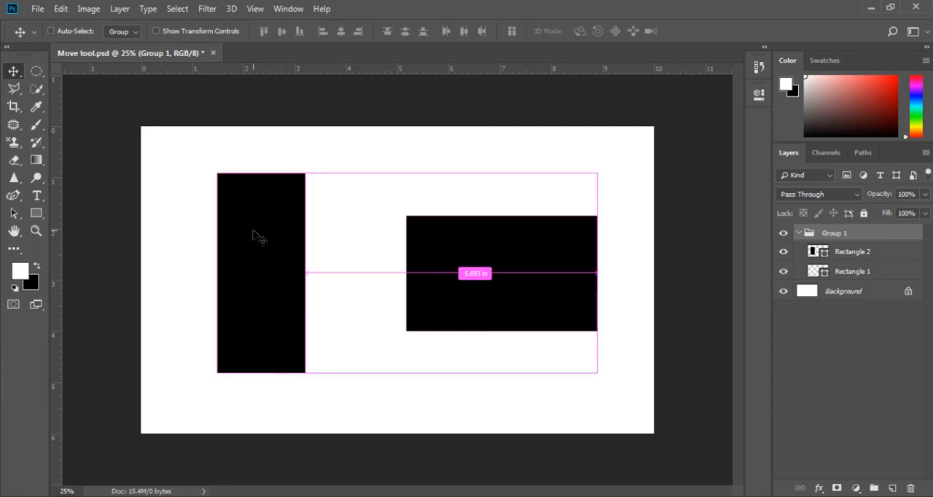
key("ctrl+t")
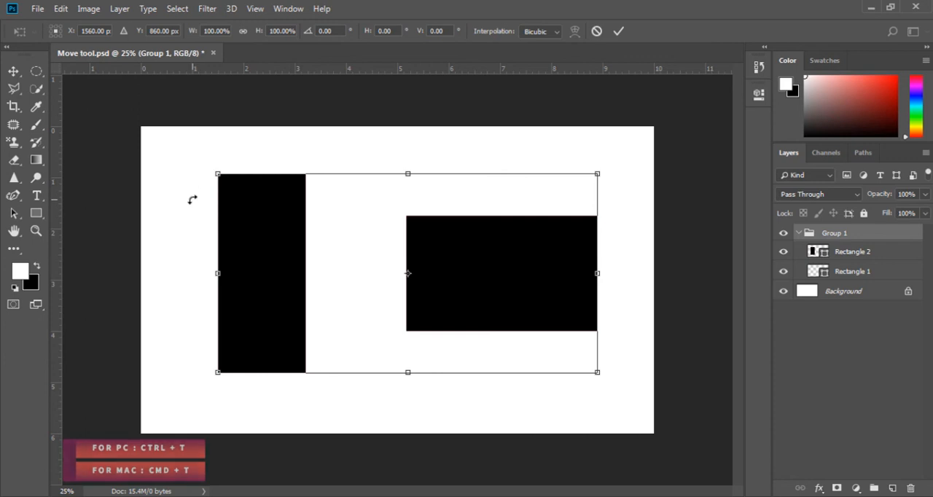
key("Return")
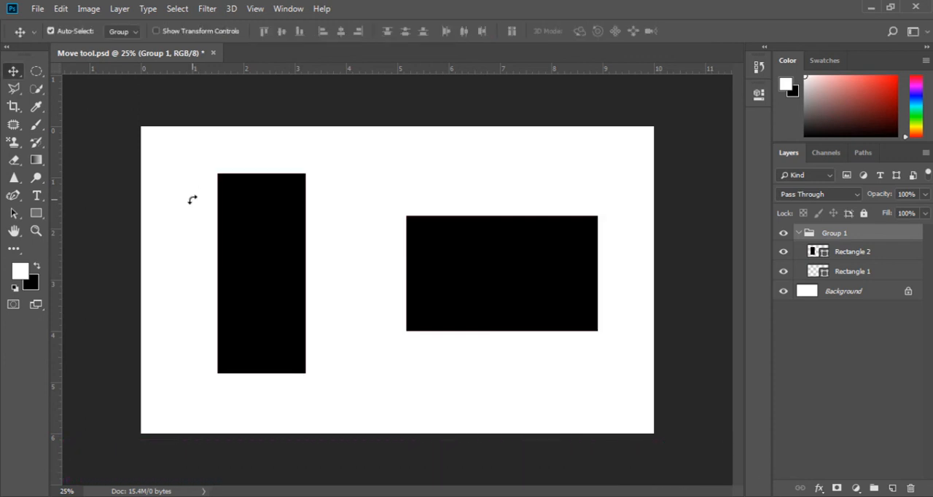
left_click(167, 31)
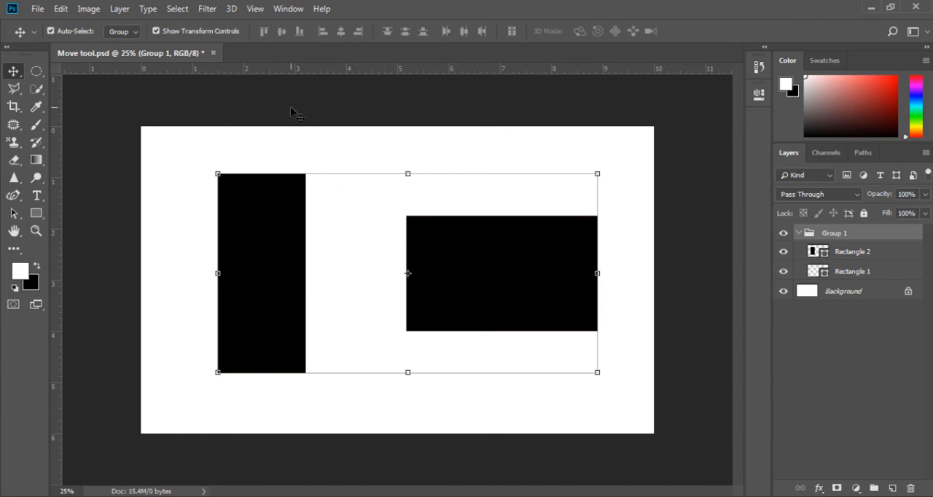
Step: Select the entire canvas and align the group to its top edge
left_click(177, 8)
left_click(180, 25)
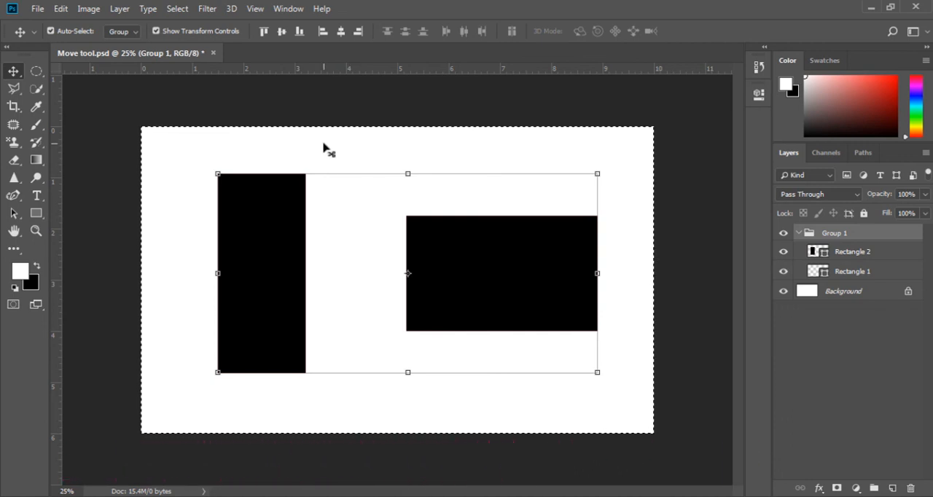
left_click(262, 33)
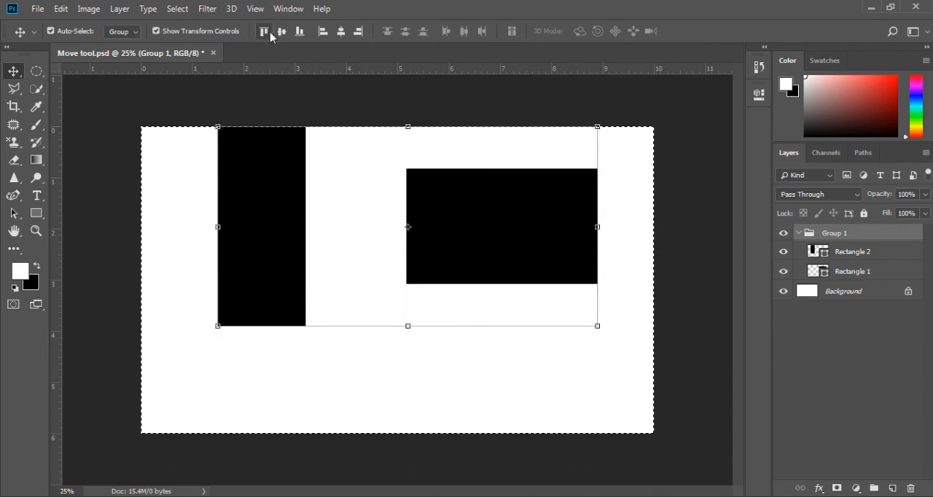
Step: Try aligning the group to the canvas's vertical center, bottom edge, left edge, horizontal center and right edge in turn
left_click(281, 34)
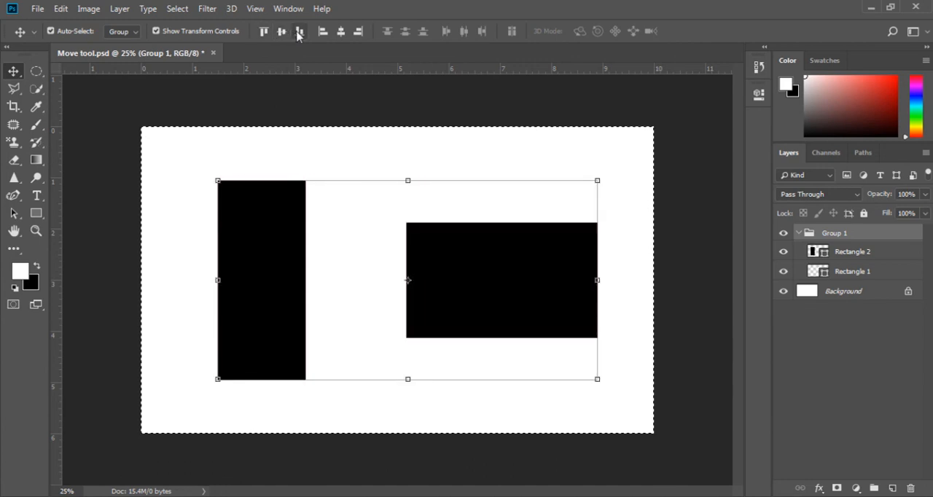
left_click(299, 32)
left_click(322, 32)
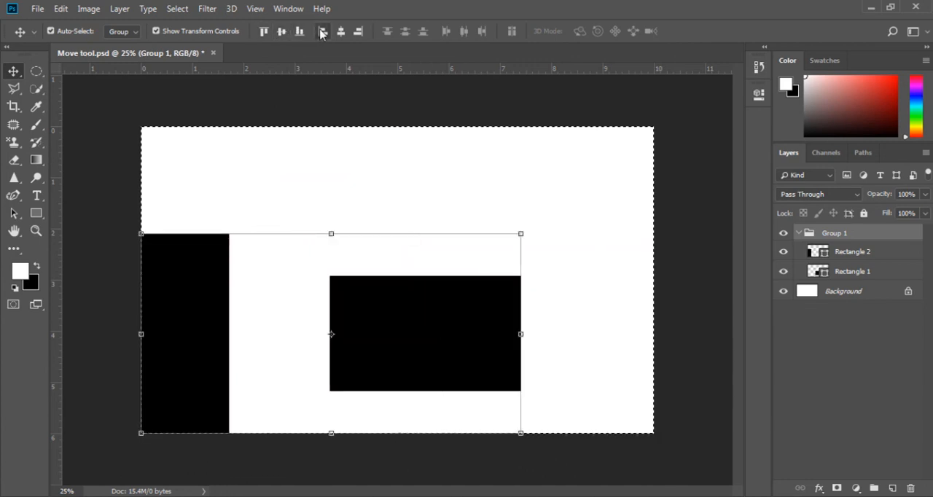
left_click(341, 32)
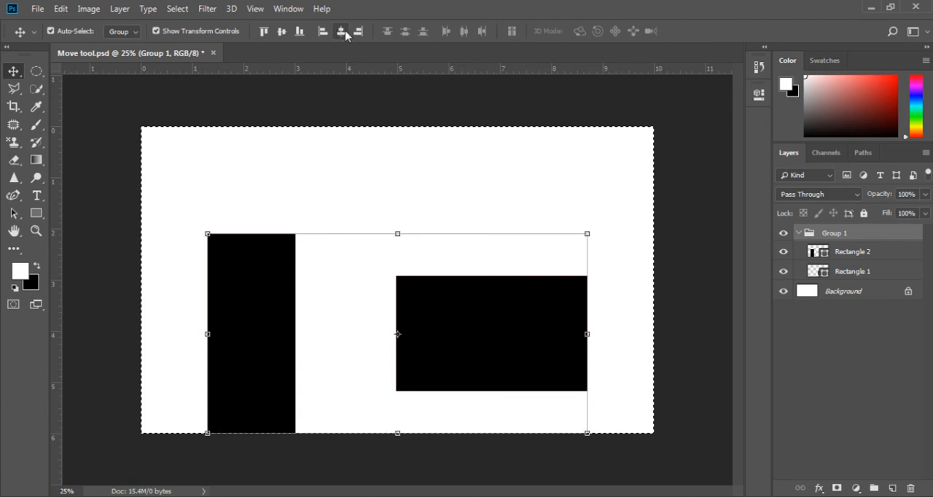
left_click(357, 32)
Step: Center the group horizontally and vertically on the canvas, and clear the canvas selection
left_click(340, 33)
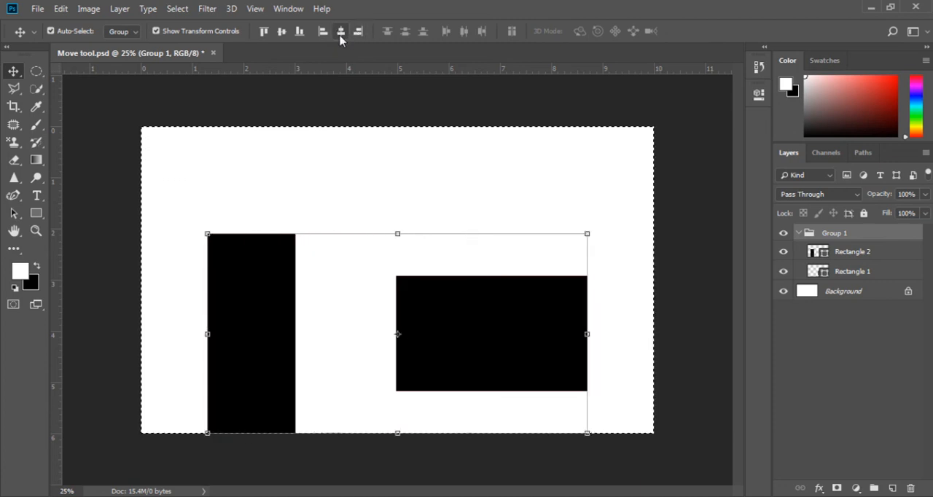
left_click(282, 32)
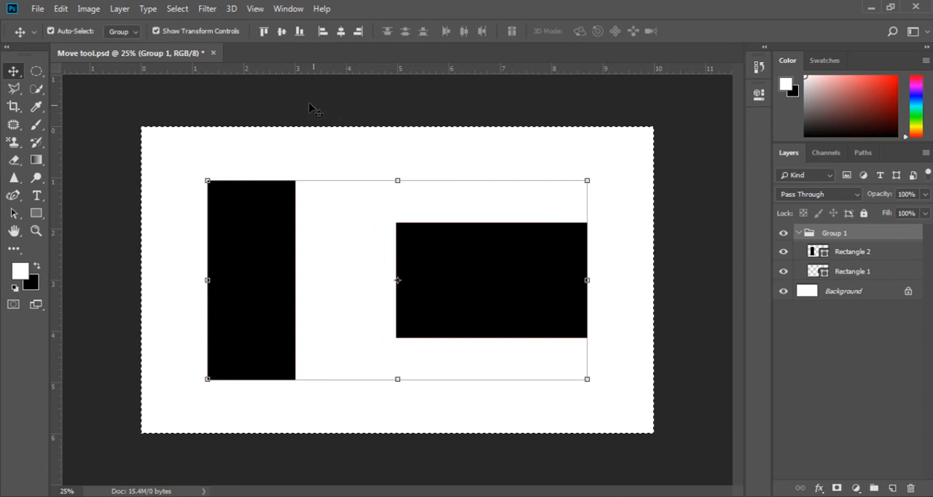
left_click(177, 9)
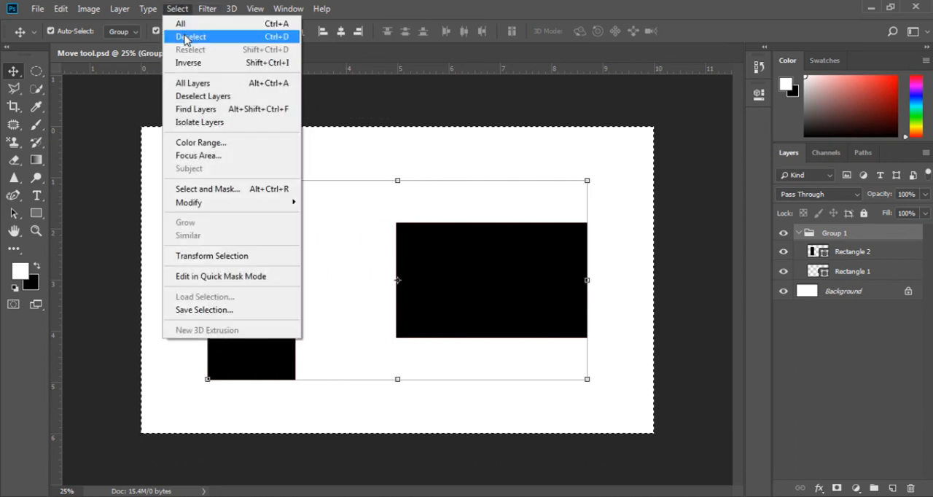
left_click(186, 38)
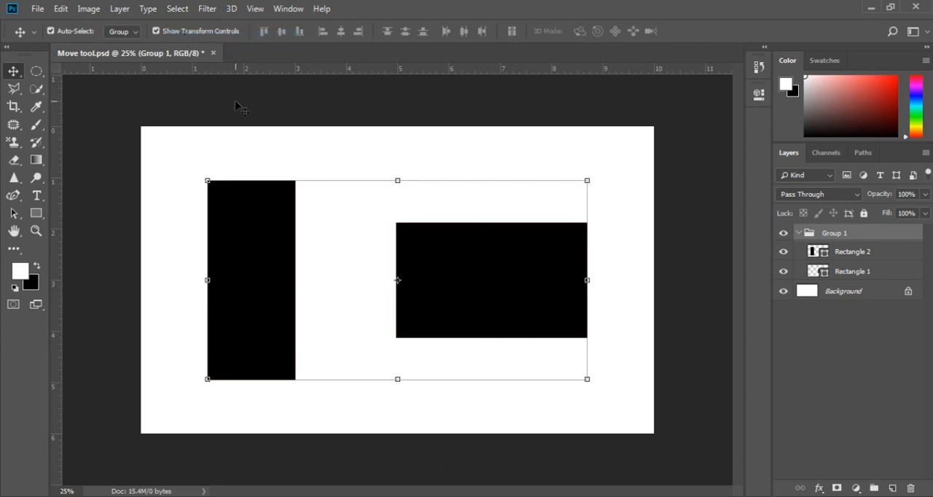